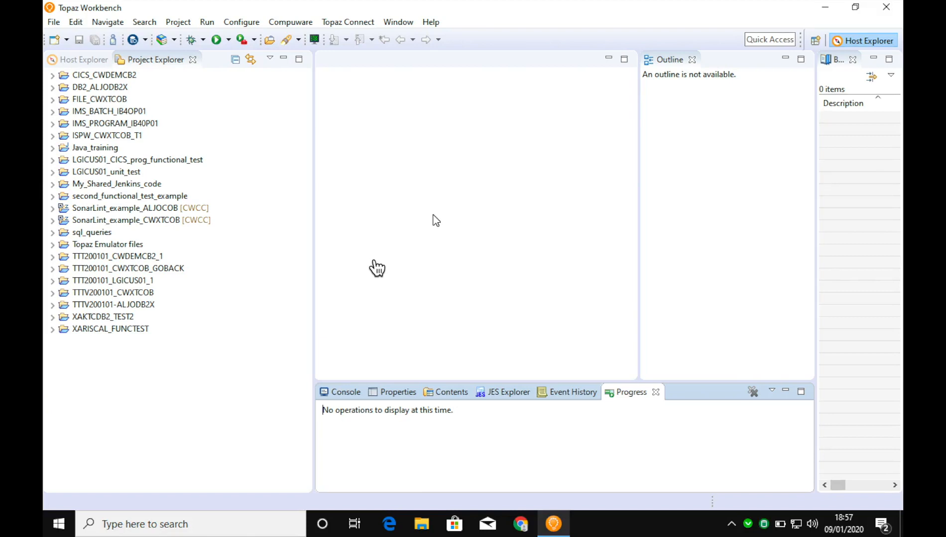
left_click(431, 22)
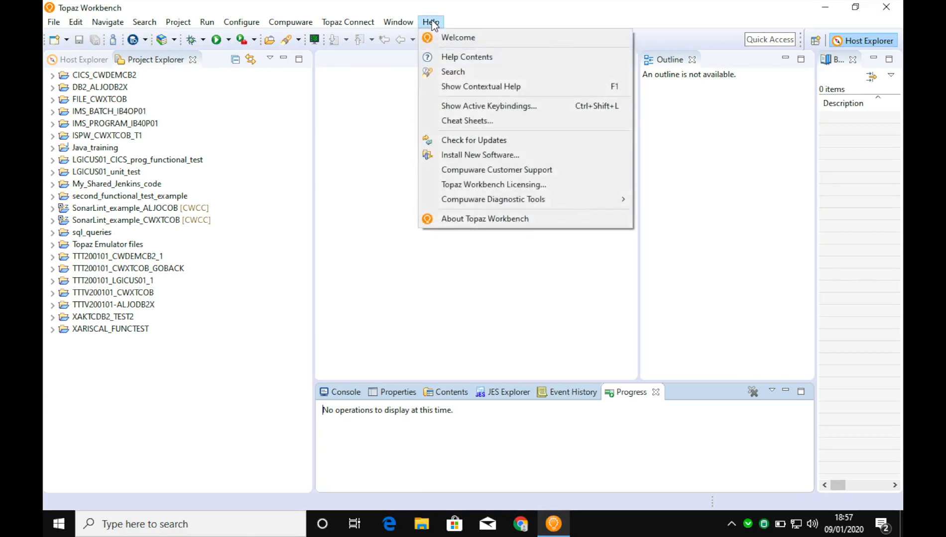
left_click(466, 155)
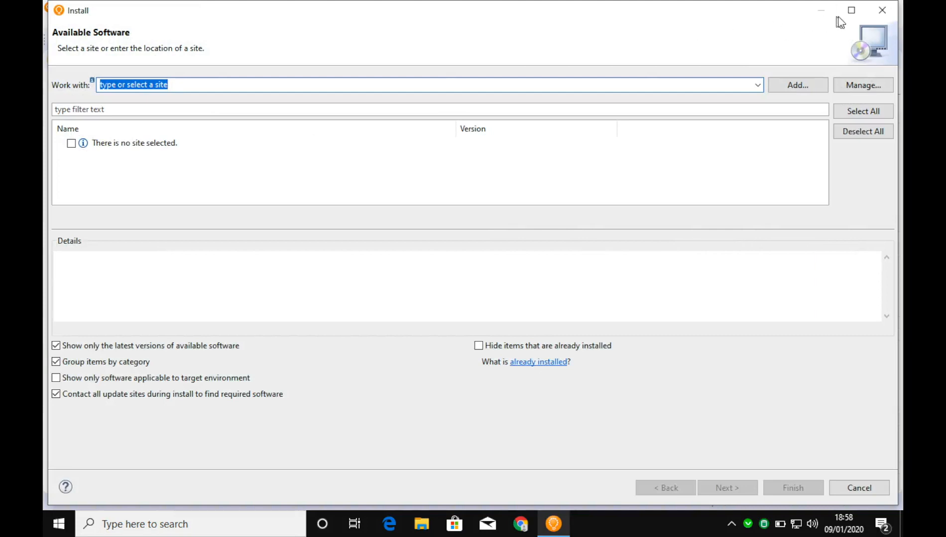
left_click(850, 11)
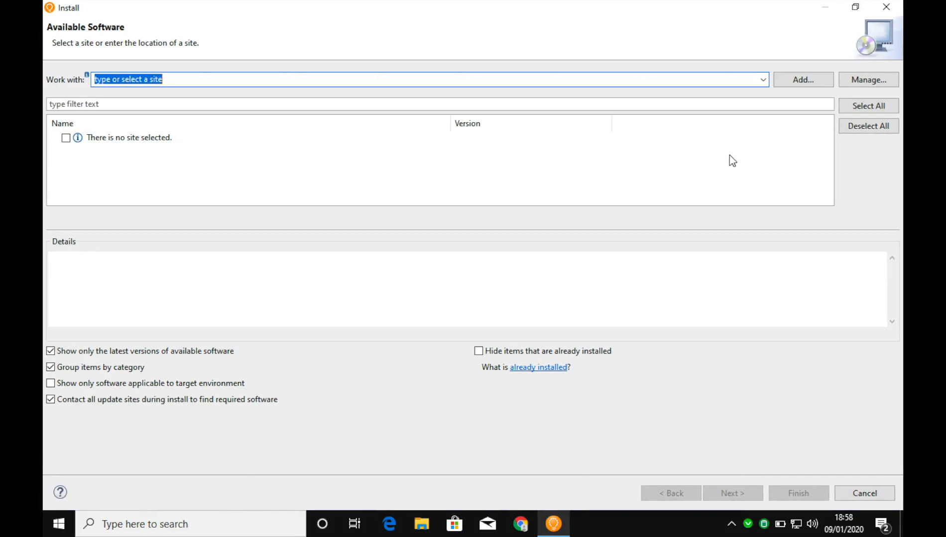
left_click(763, 81)
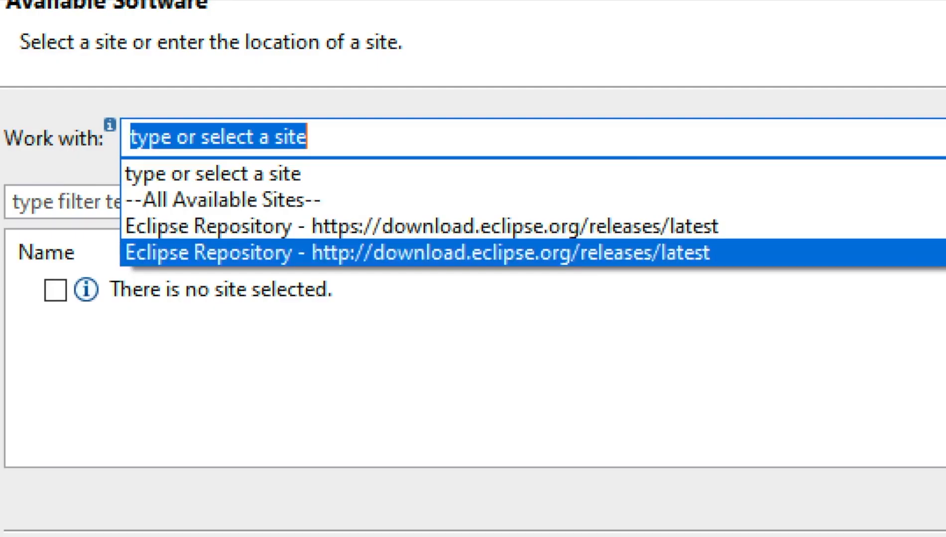
left_click(715, 231)
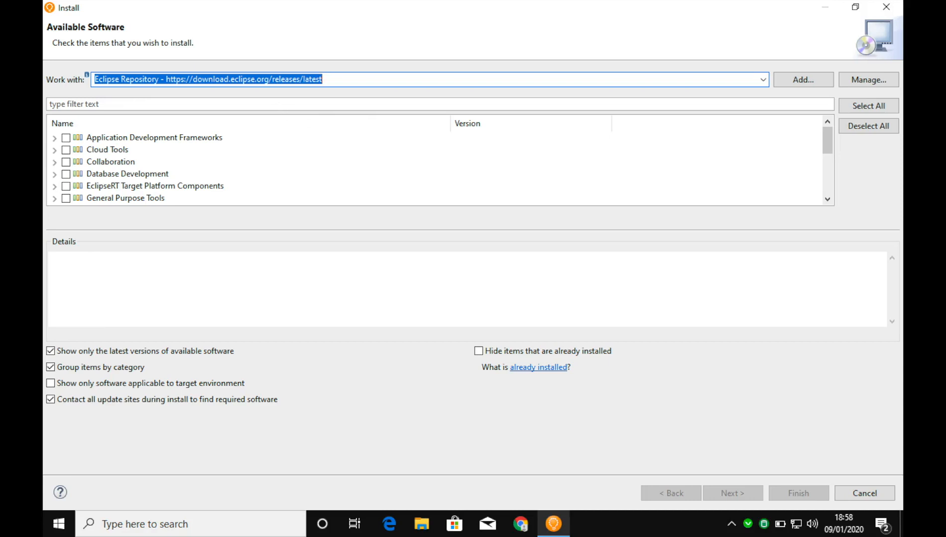
Filter the available software by "git" and choose Git integration for Eclipse for installation.
left_click(279, 104)
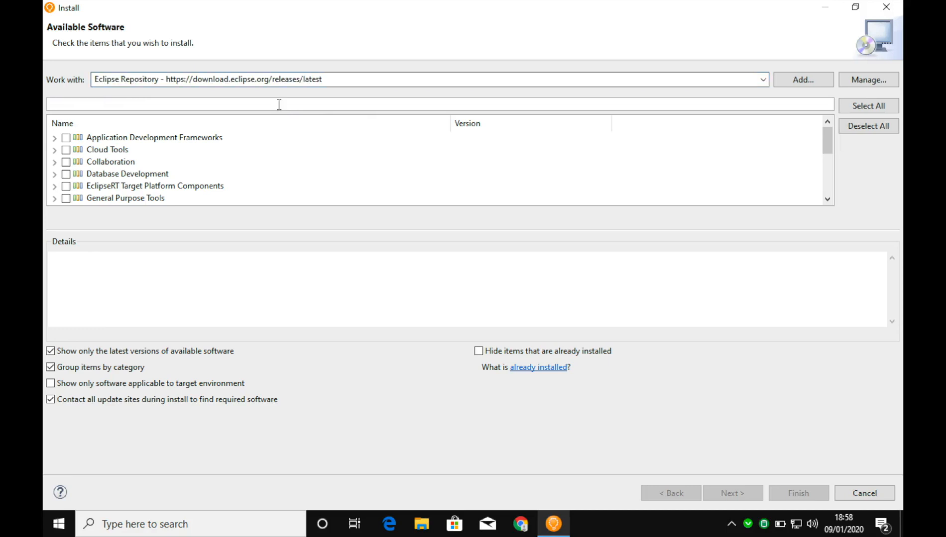
type("git")
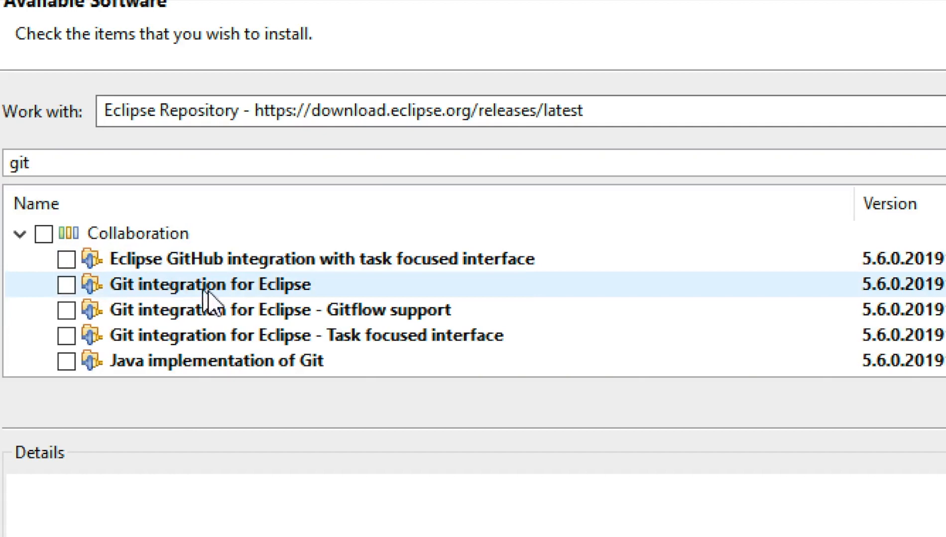
left_click(66, 288)
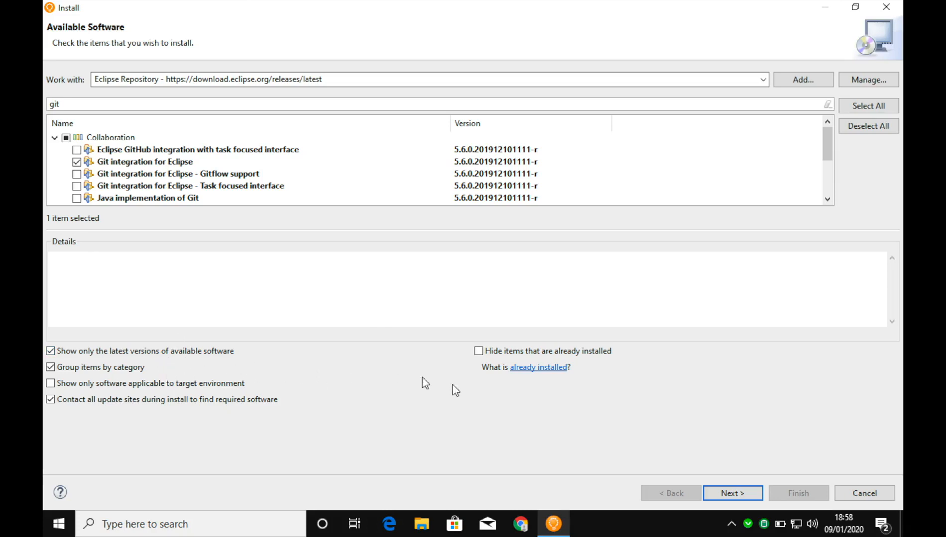
left_click(731, 497)
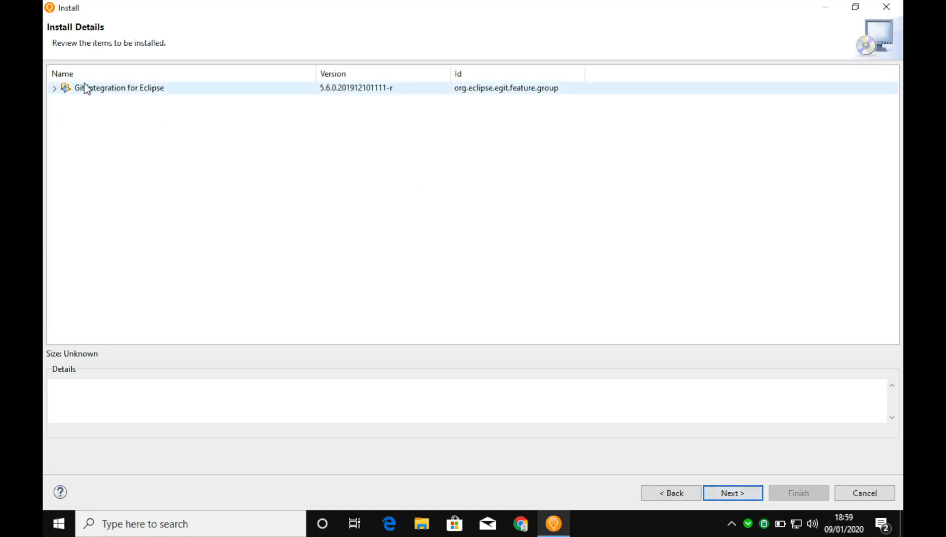
Review the components included in Git integration for Eclipse, then accept the license agreement and begin the installation.
left_click(54, 89)
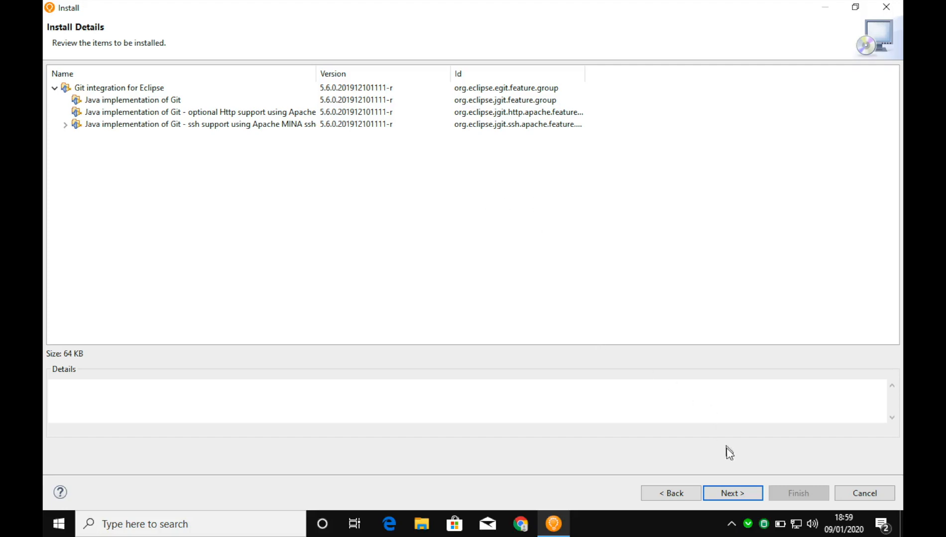
left_click(729, 495)
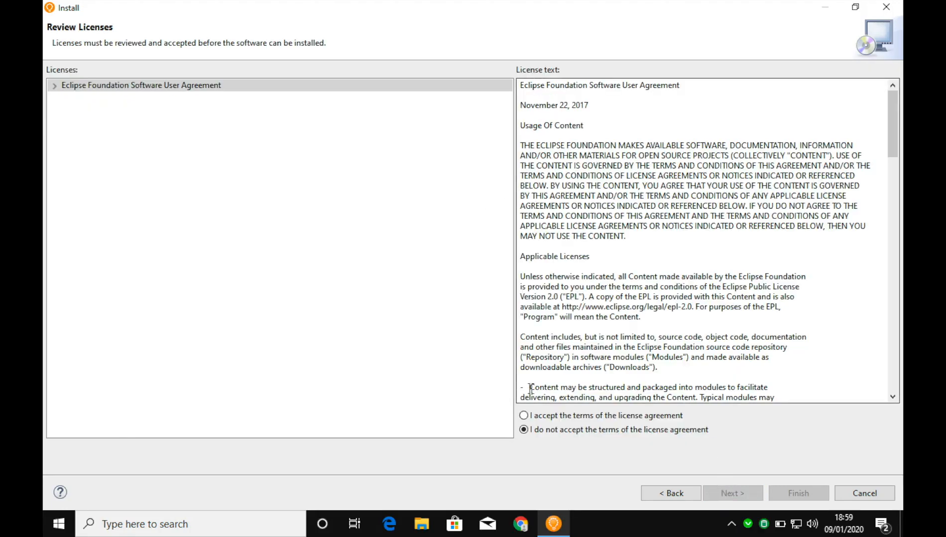
left_click(524, 416)
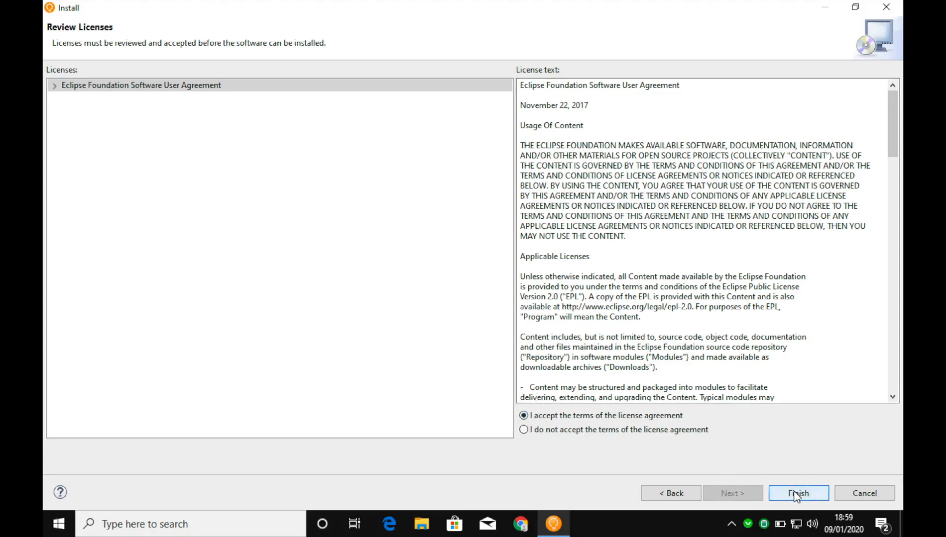
left_click(797, 494)
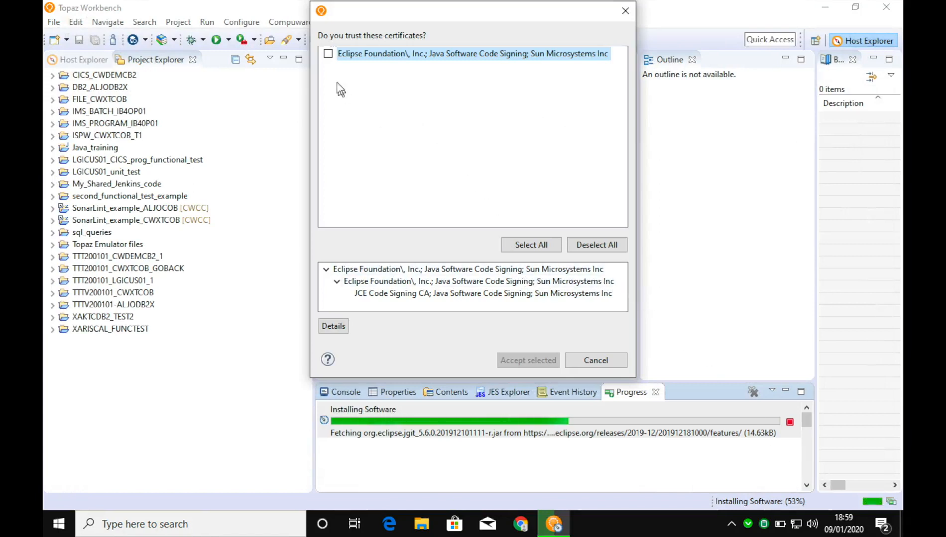
Trust the Eclipse Foundation code signing certificate and restart the workbench to apply the installation.
left_click(328, 53)
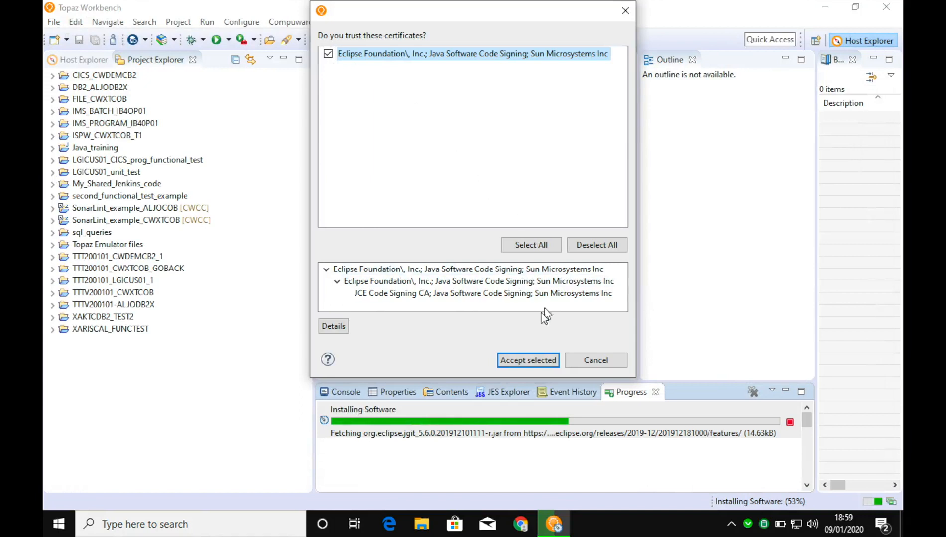
left_click(531, 360)
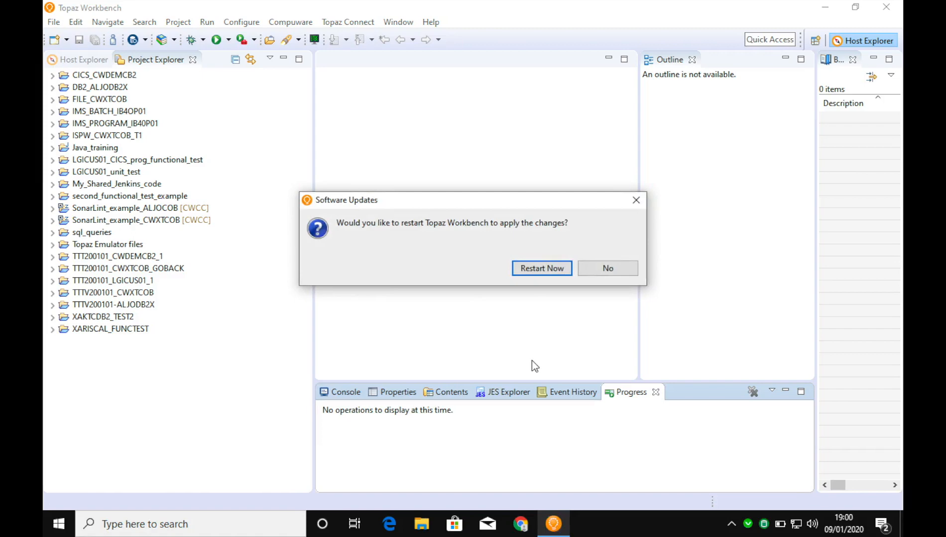
left_click(537, 273)
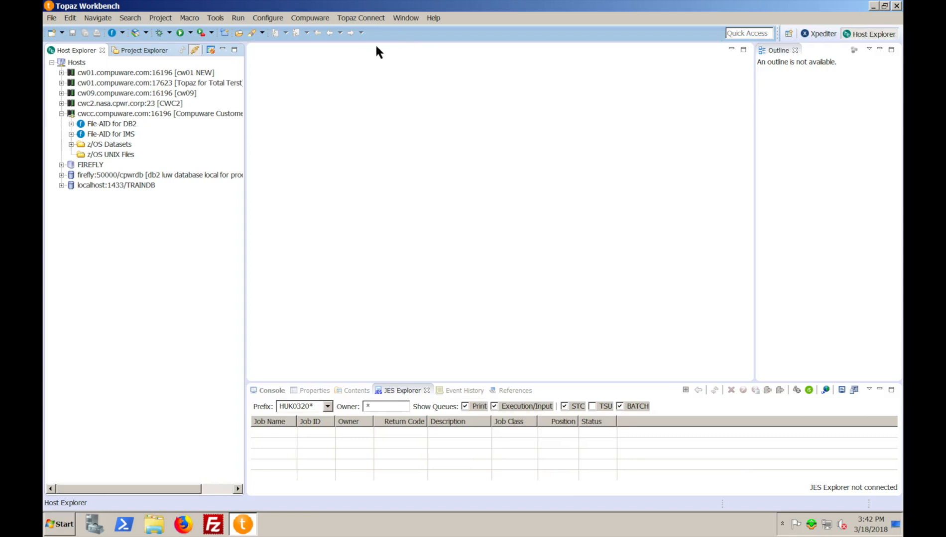
Add the Git Repositories and Git Staging views to the Host Explorer perspective.
left_click(406, 19)
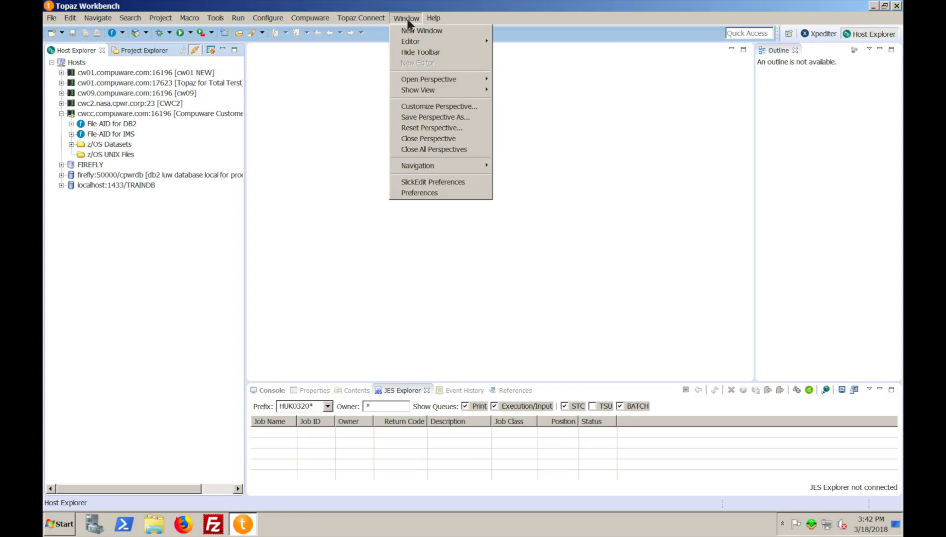
mouse_move(440, 96)
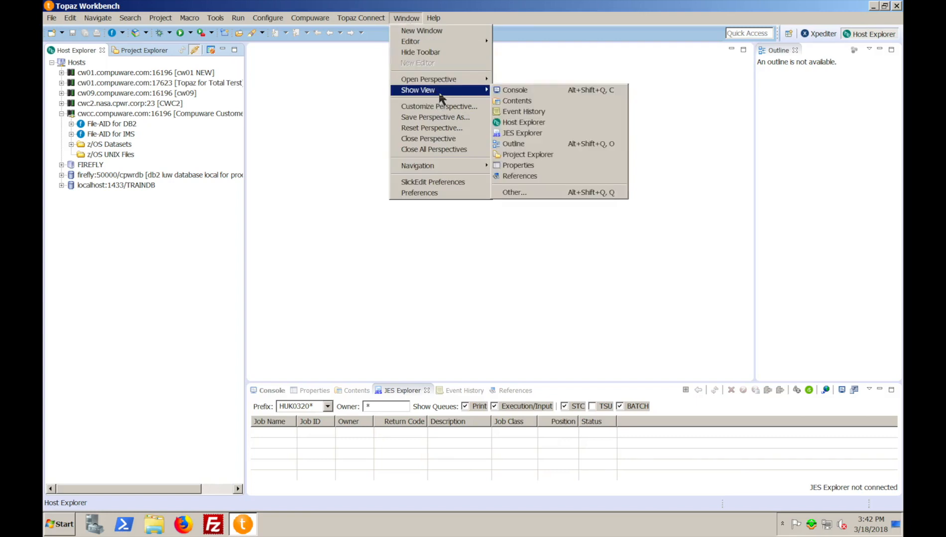
left_click(508, 193)
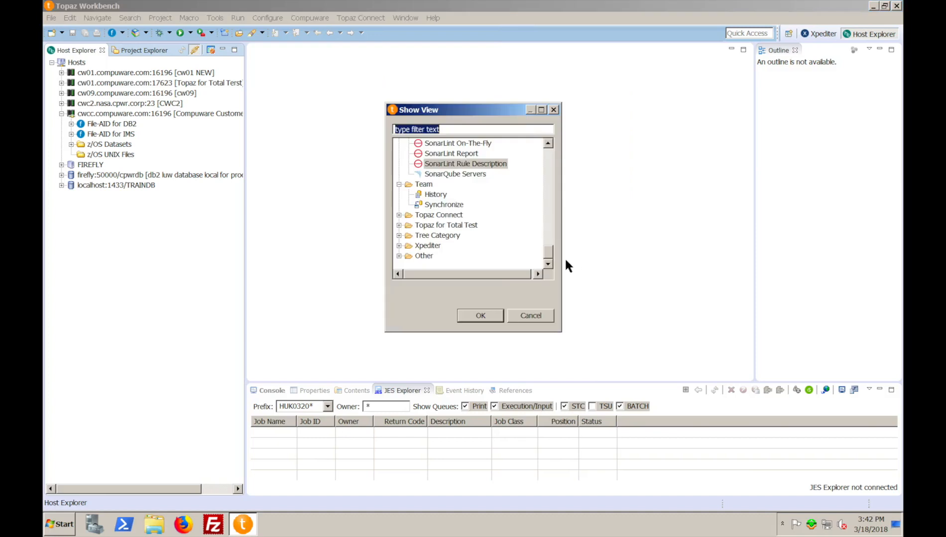
left_click_drag(548, 252, 547, 196)
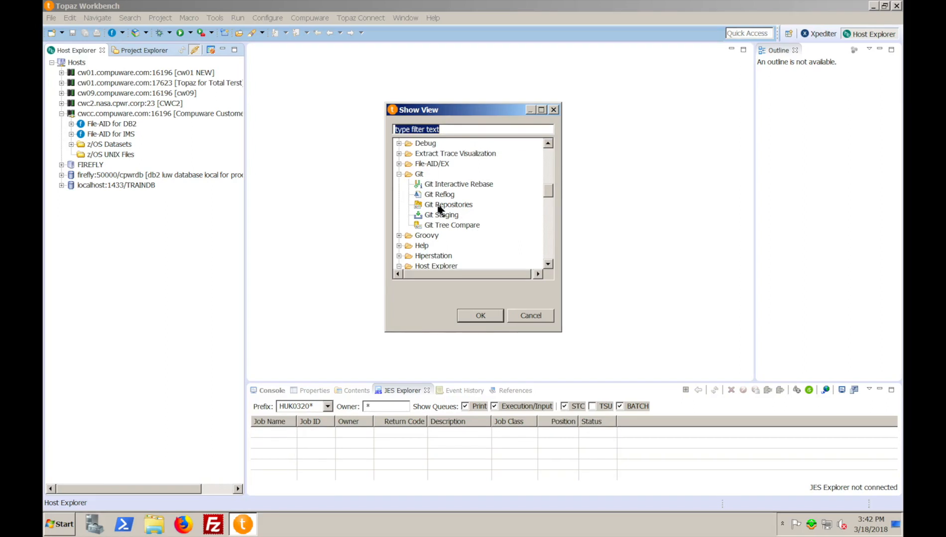
left_click(440, 205)
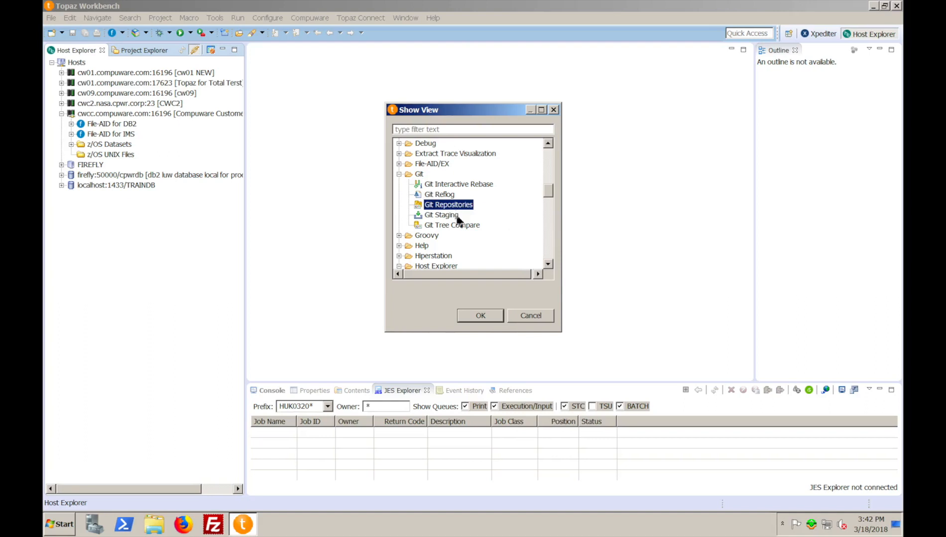
left_click(441, 216, "ctrl")
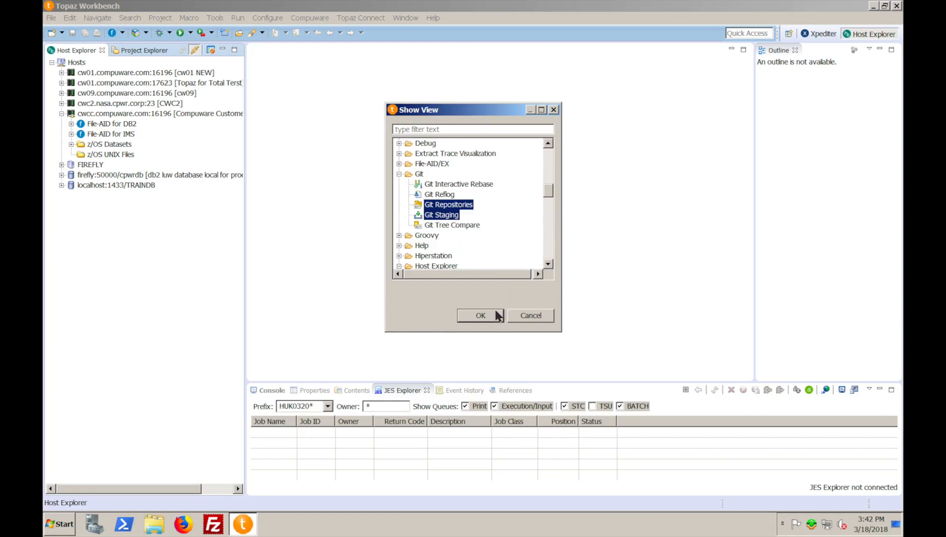
left_click(481, 317)
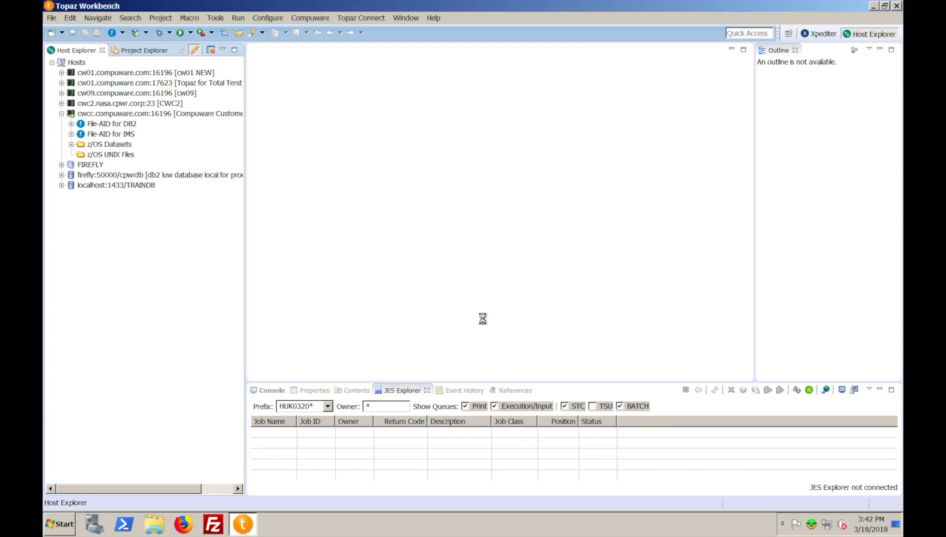
Dock the Git Repositories view beneath Host Explorer, then display the Git Staging view and enlarge its area upward.
left_click_drag(560, 390, 163, 388)
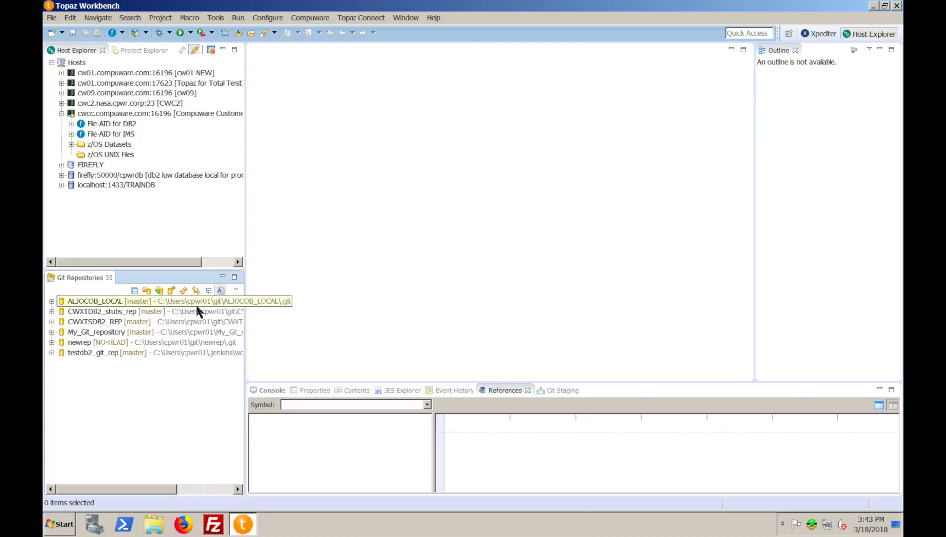
left_click(561, 391)
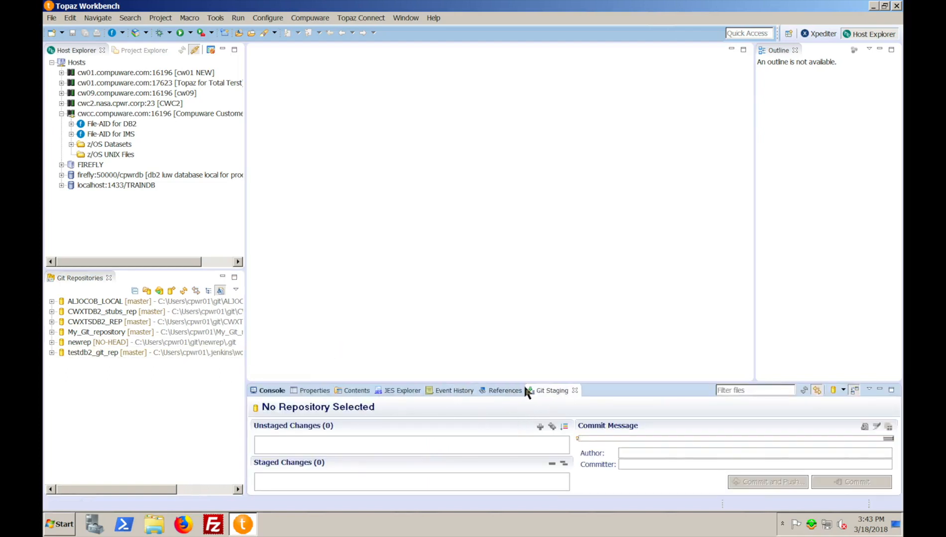
left_click_drag(517, 384, 517, 232)
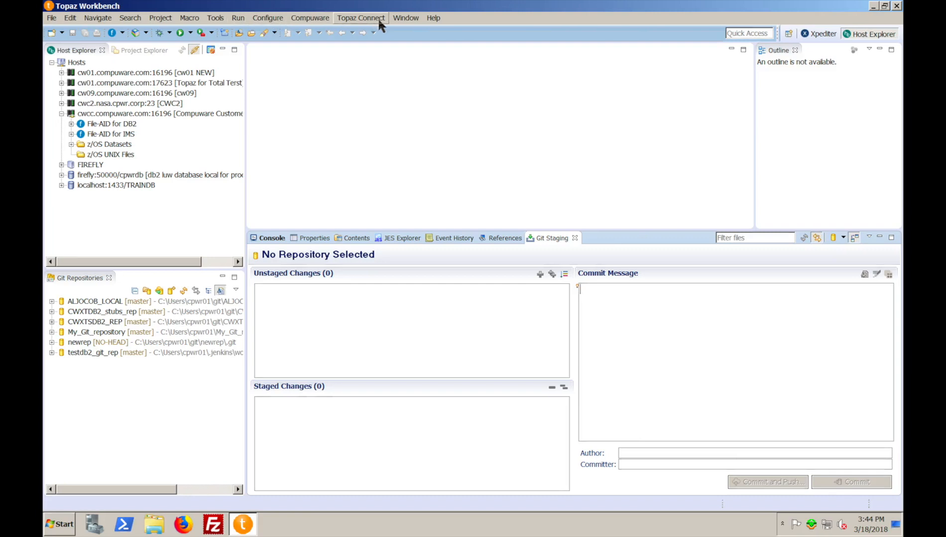
Enable the Git command group for the Host Explorer perspective and look over the added Git commands.
left_click(405, 19)
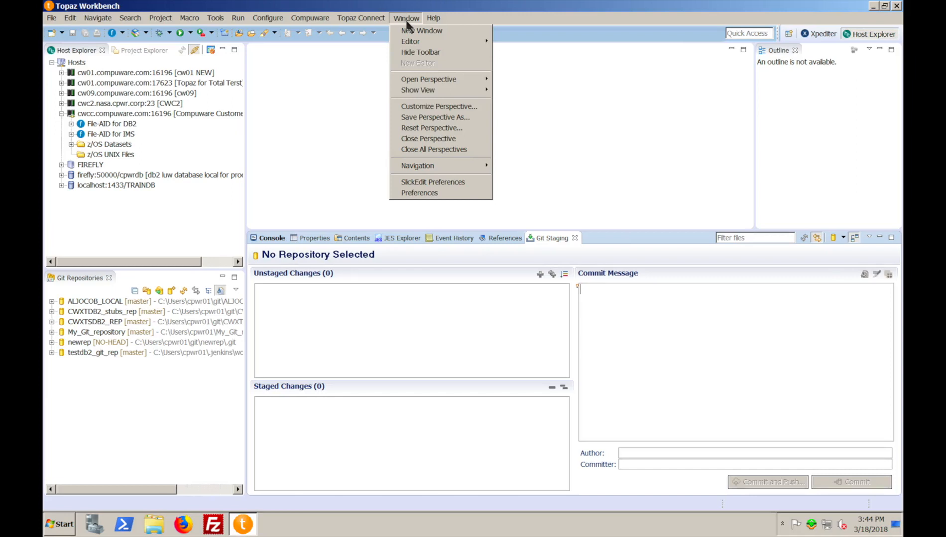
left_click(438, 108)
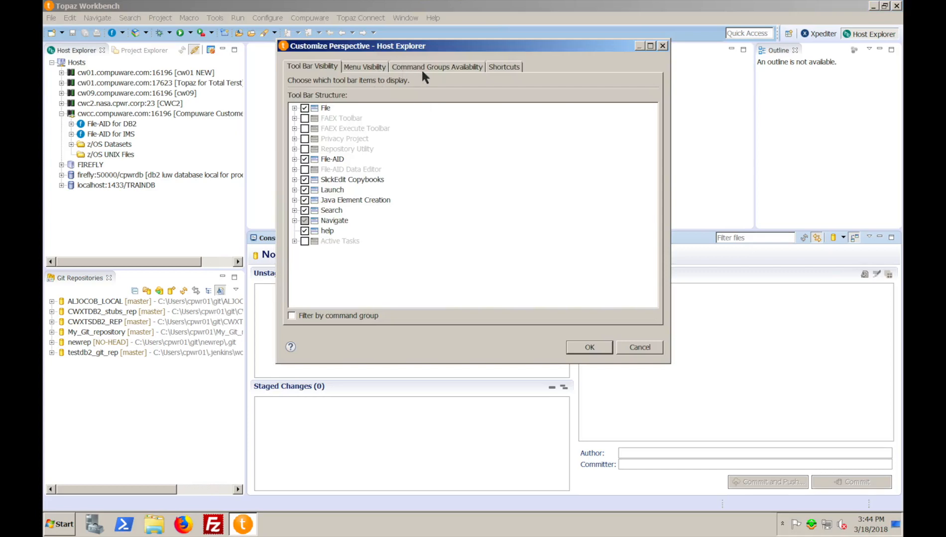
left_click(425, 67)
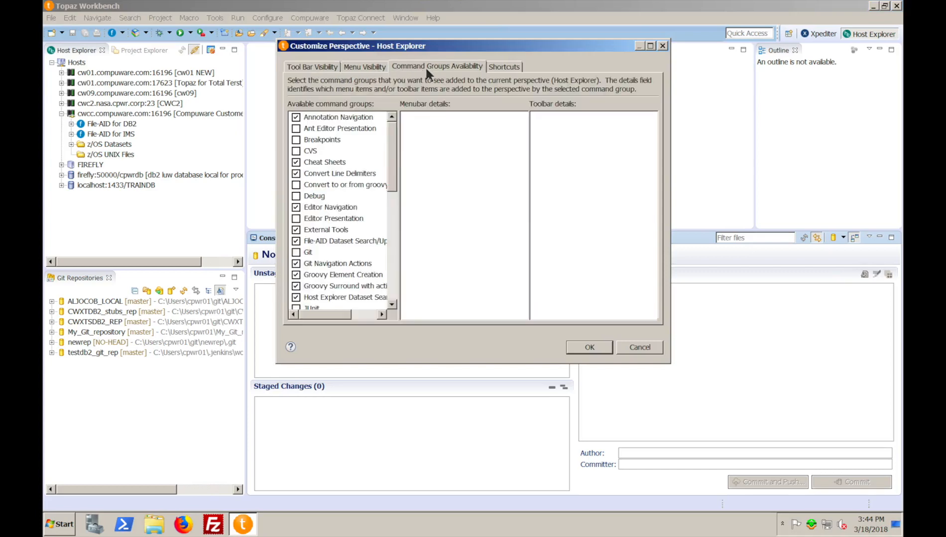
left_click(296, 253)
left_click(581, 351)
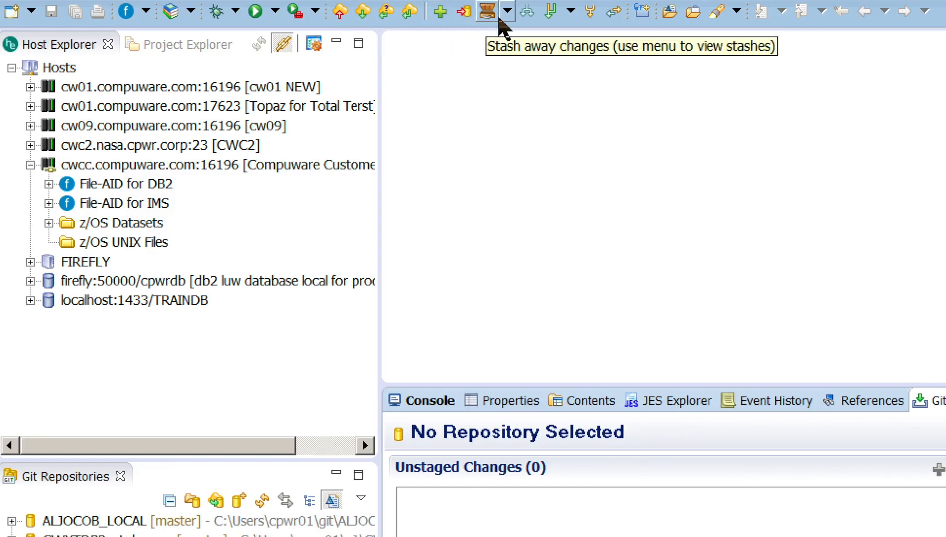
left_click(364, 0)
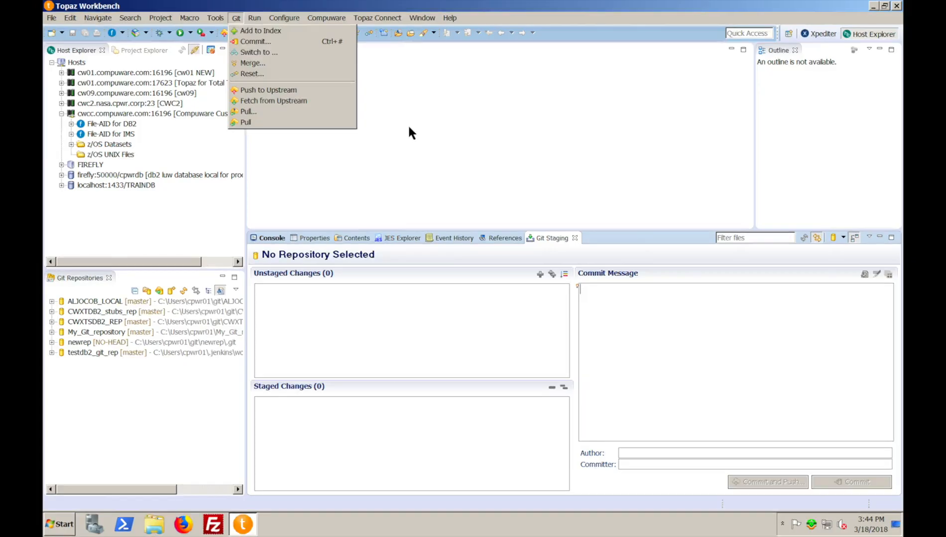
left_click(690, 191)
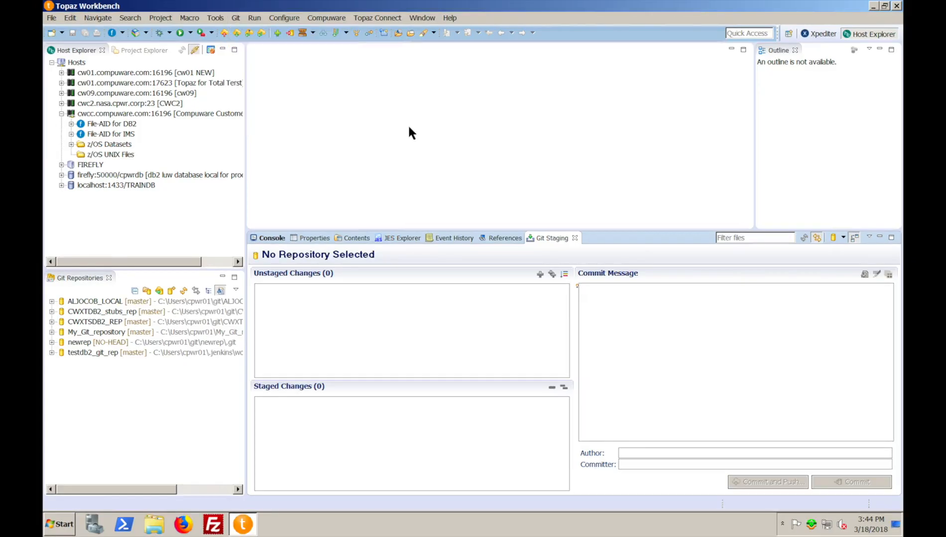